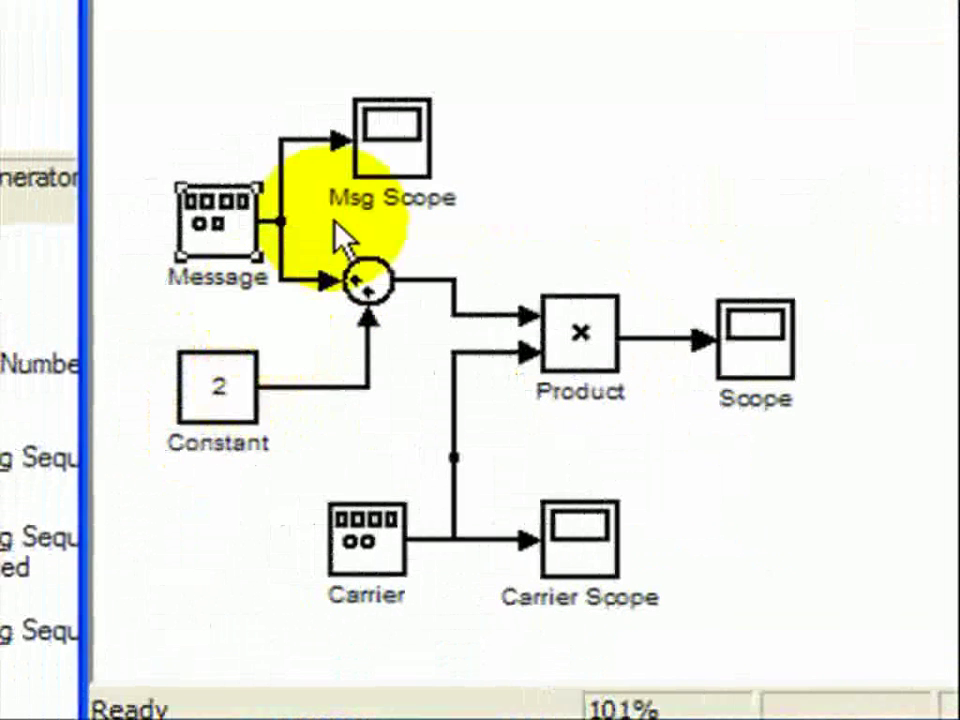
- Open the Msg Scope plot, then the Scope plot of the Product's modulated signal
double_click(413, 188)
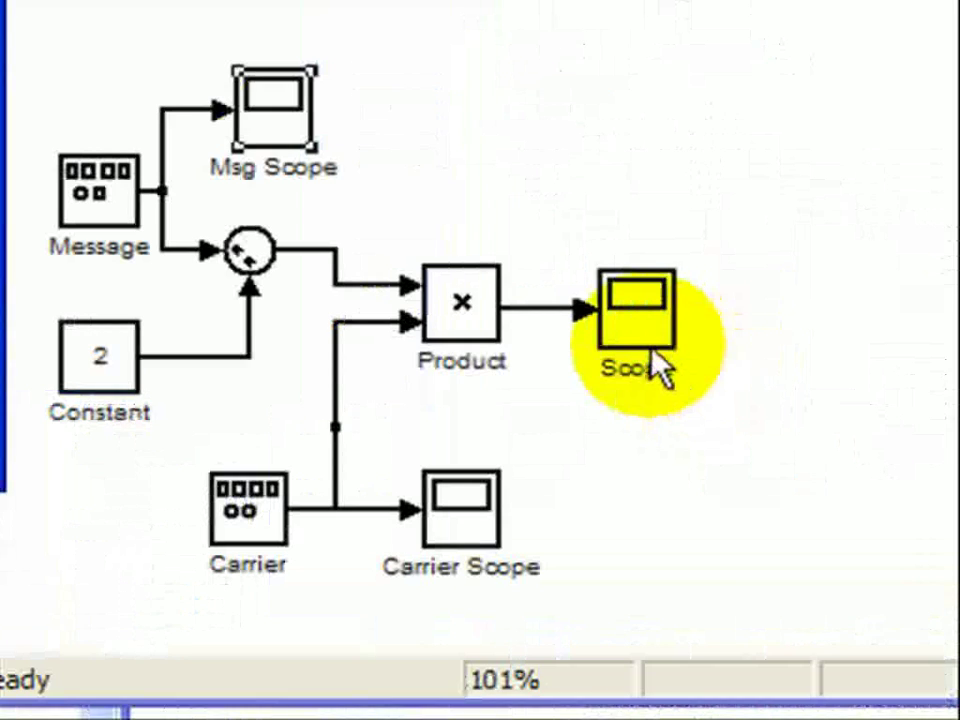
click(653, 350)
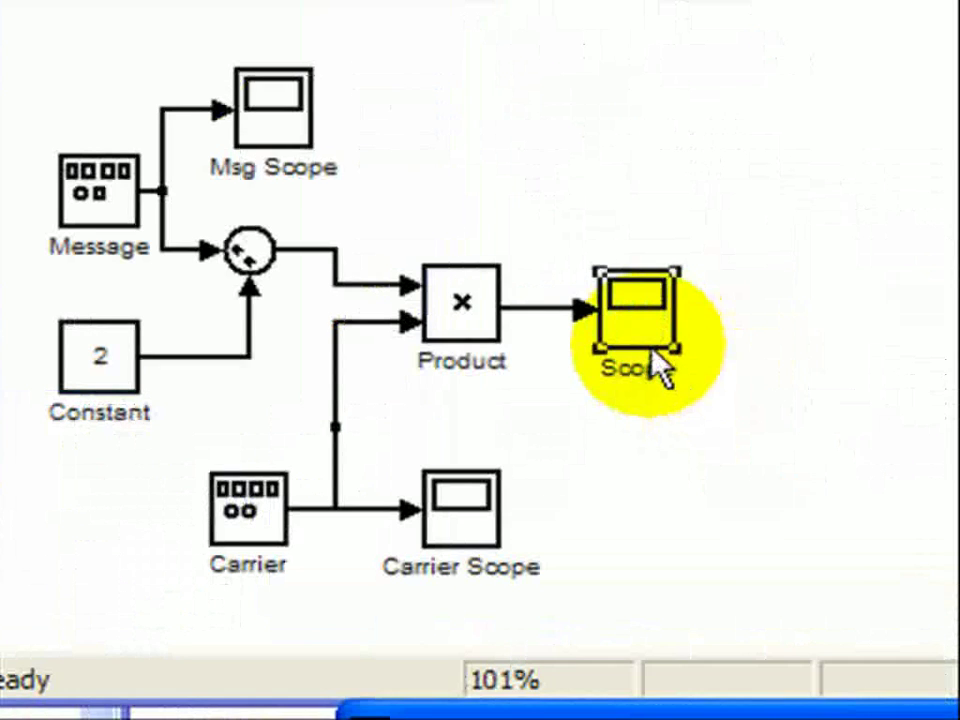
double_click(653, 350)
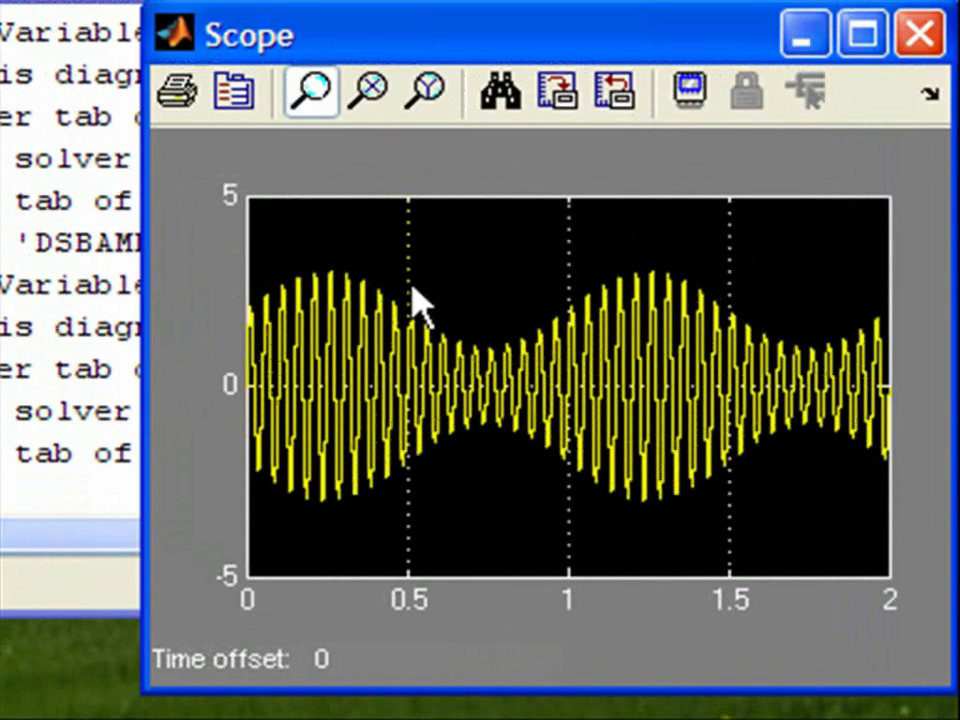
- Return to the Envelope model diagram with the cascaded LPF blocks
click(718, 275)
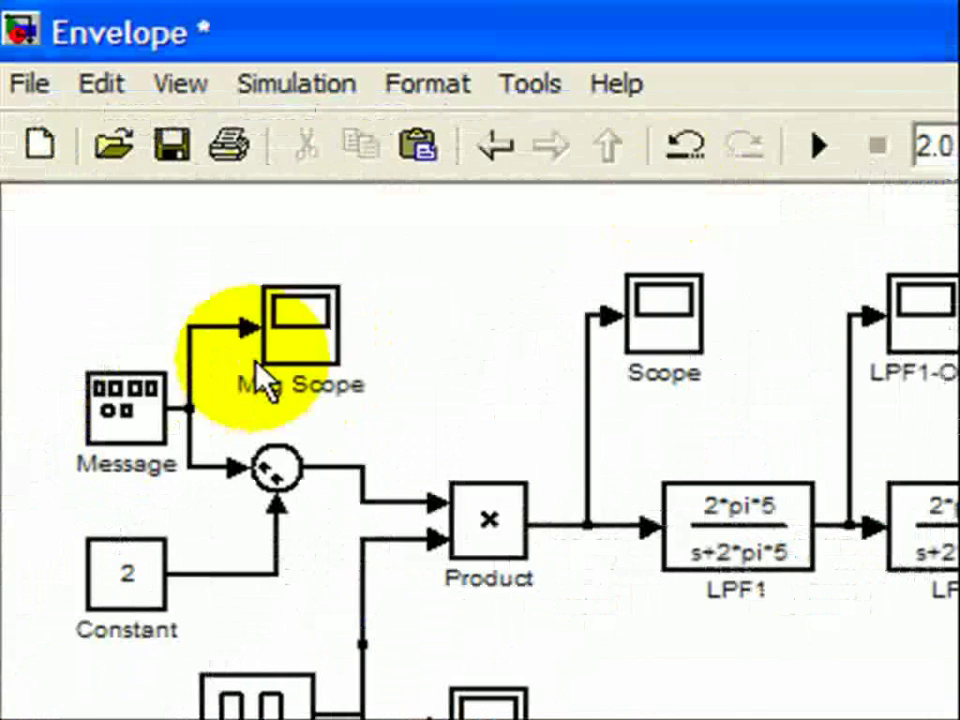
- Move the Scope window down and open the square-wave Msg Scope plot
click(305, 370)
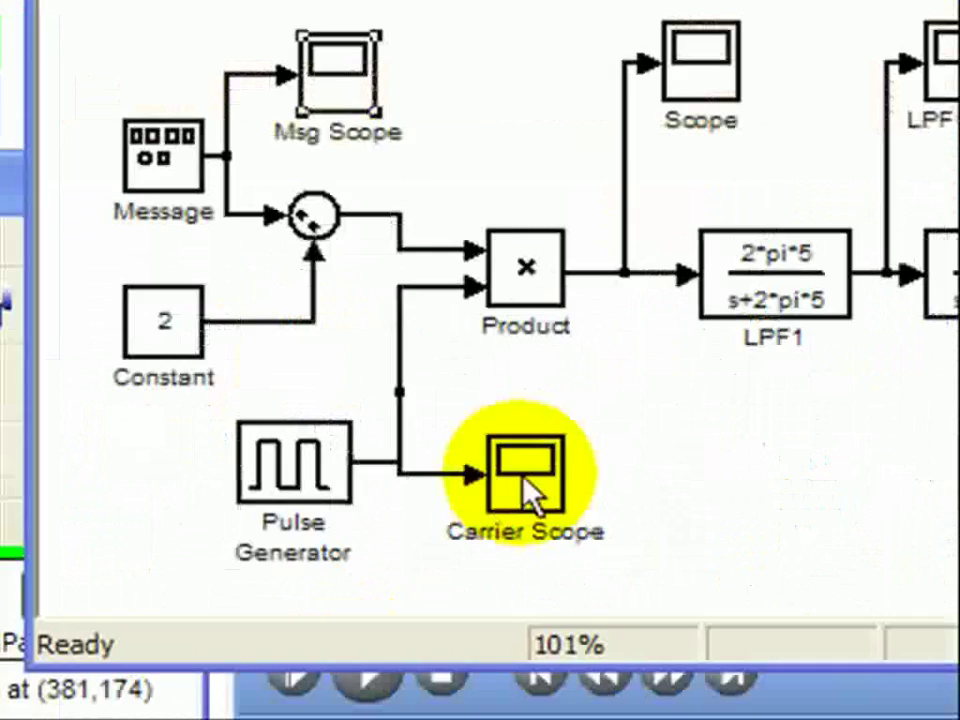
click(548, 680)
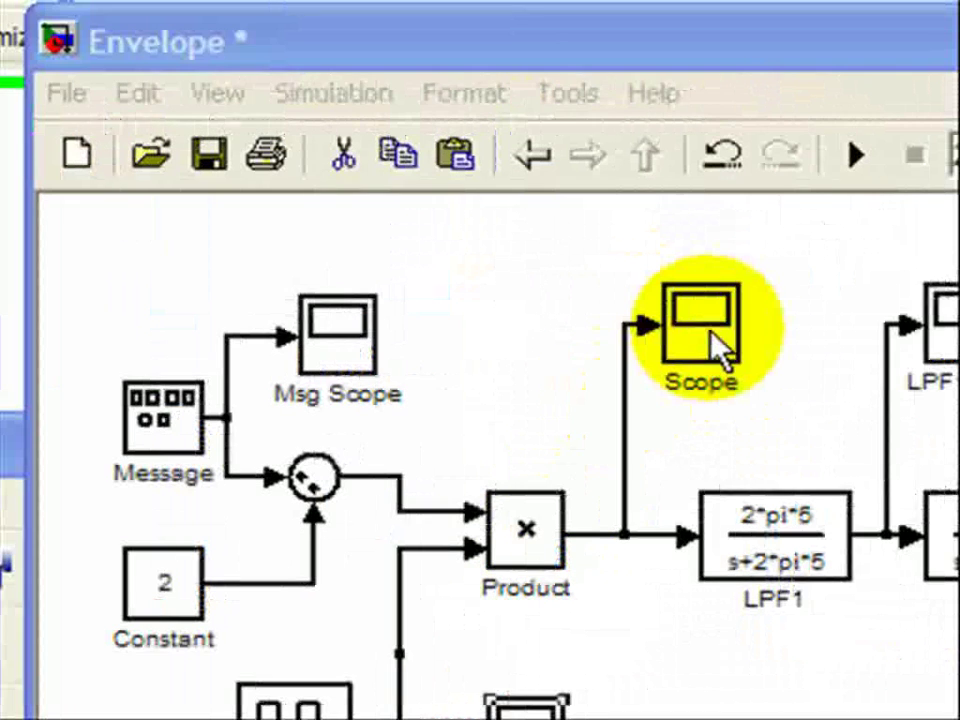
click(711, 334)
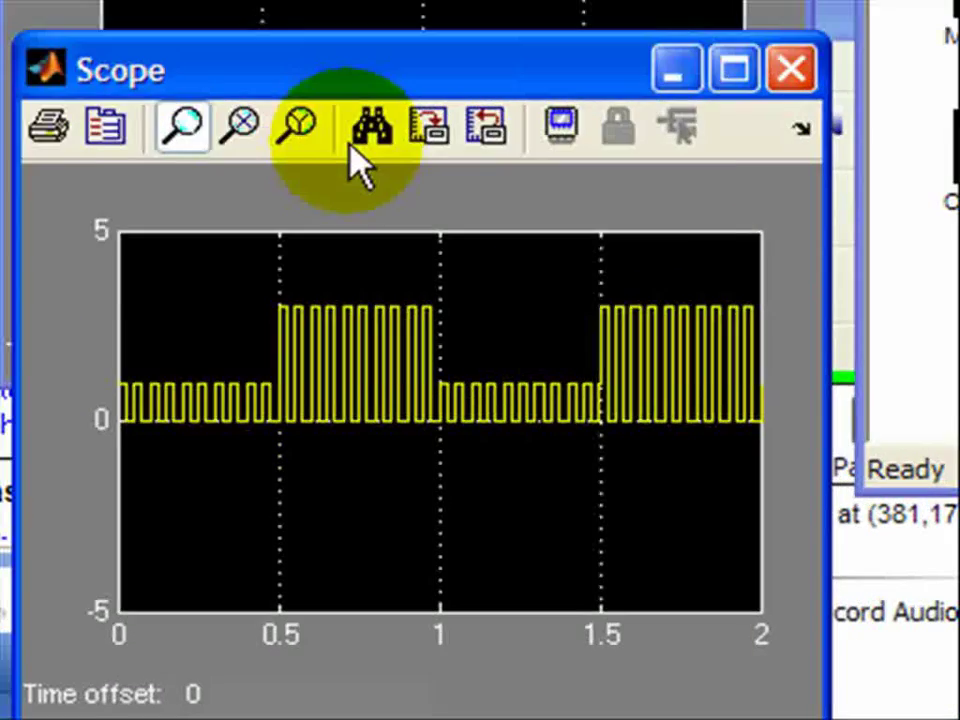
drag(412, 66, 409, 240)
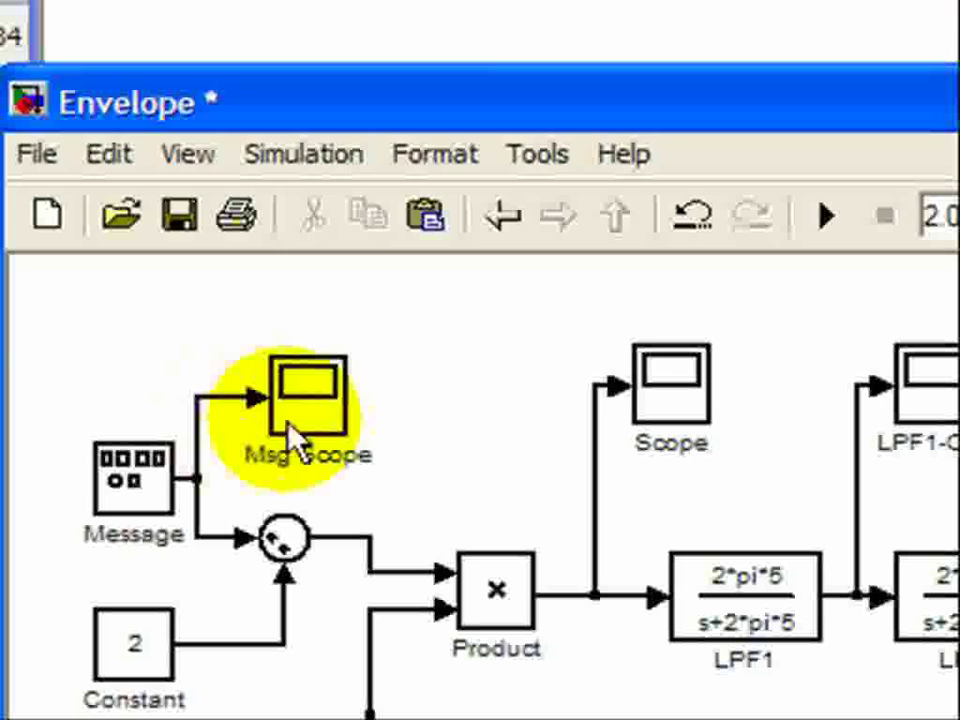
click(392, 498)
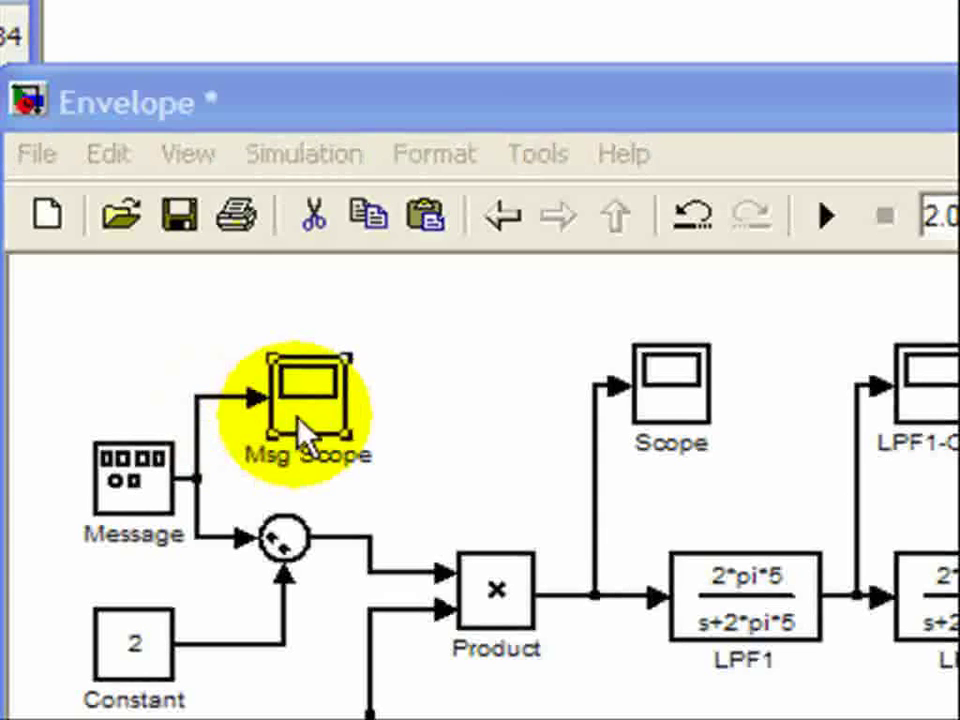
double_click(298, 418)
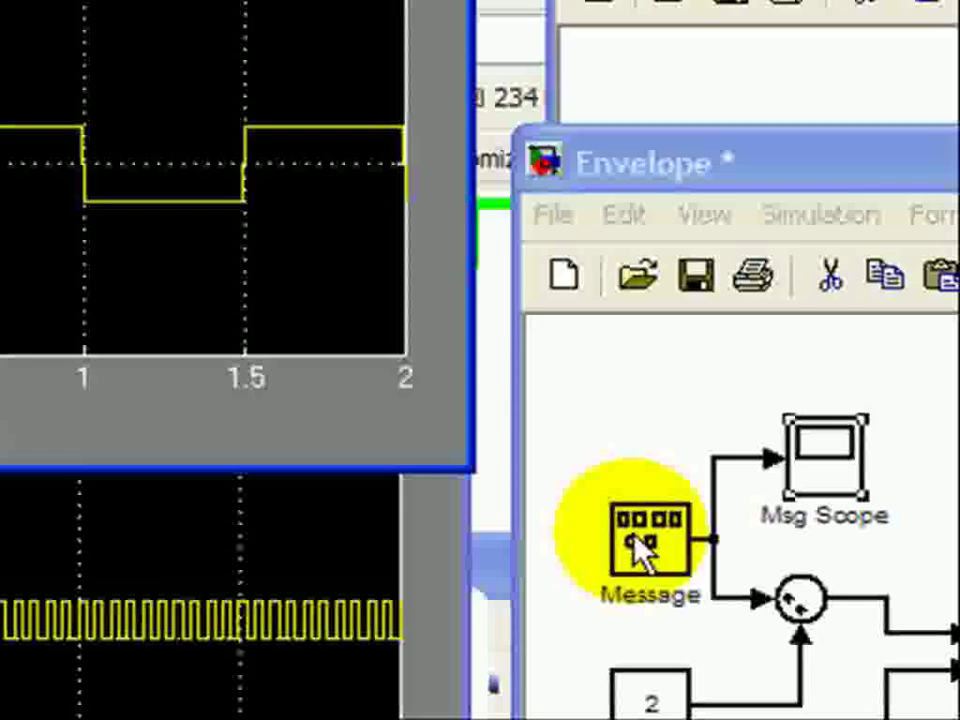
- Set the Message block's Wave form to sine and rerun the Envelope simulation
double_click(638, 537)
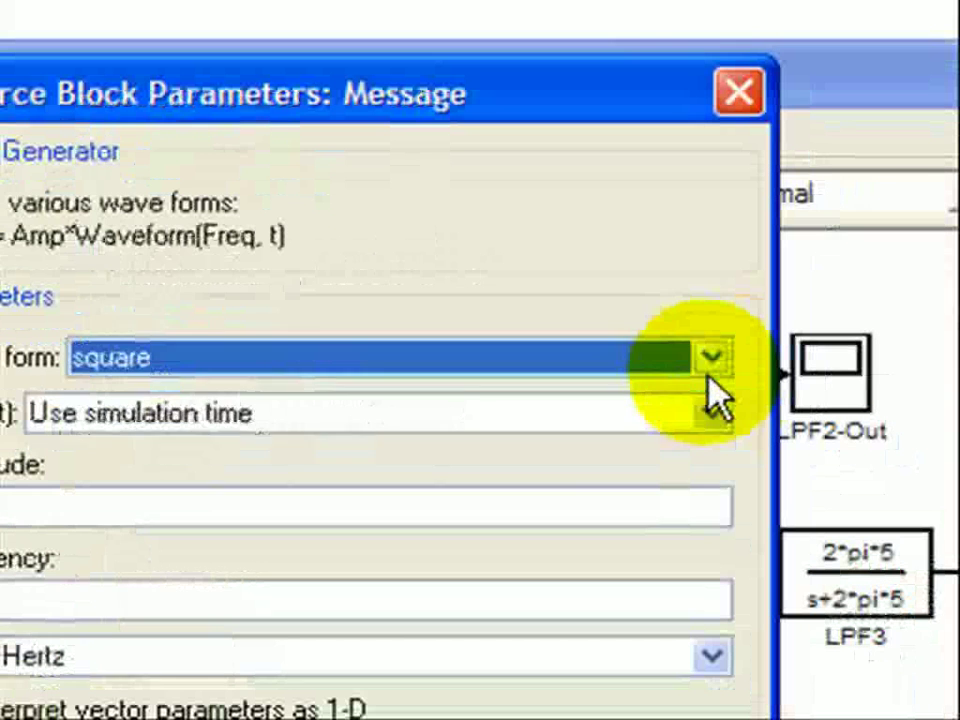
click(915, 396)
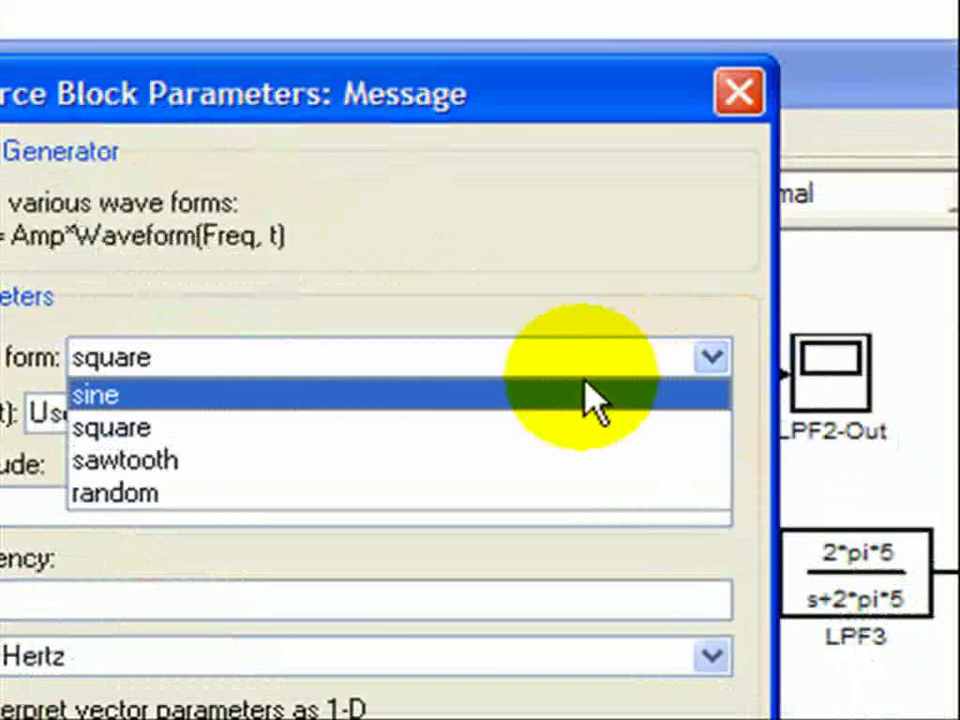
click(598, 395)
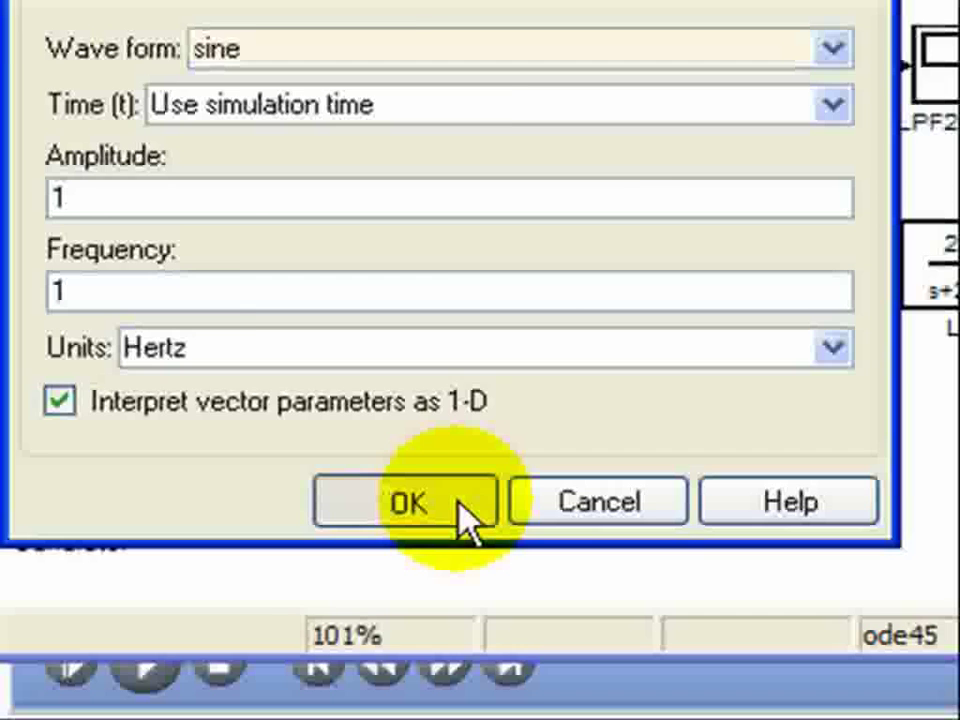
click(430, 585)
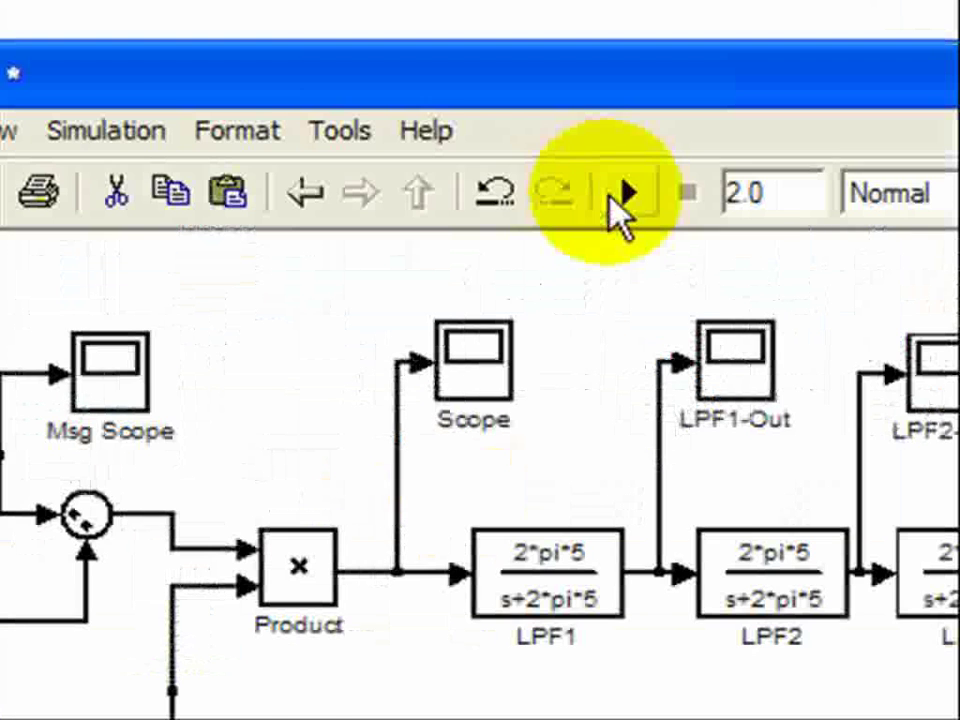
click(626, 195)
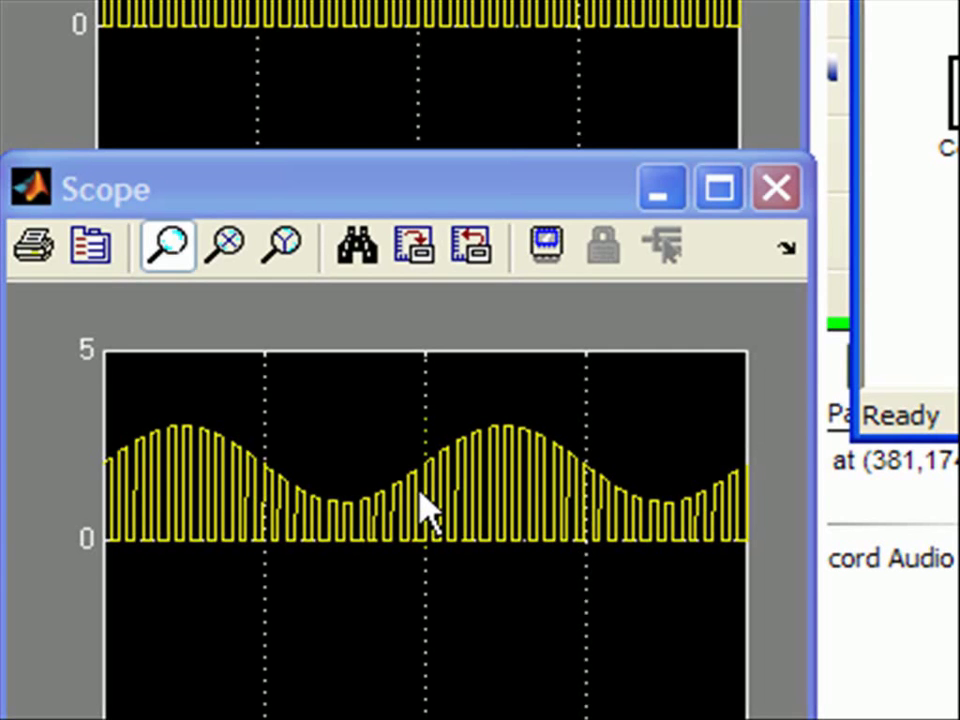
click(937, 364)
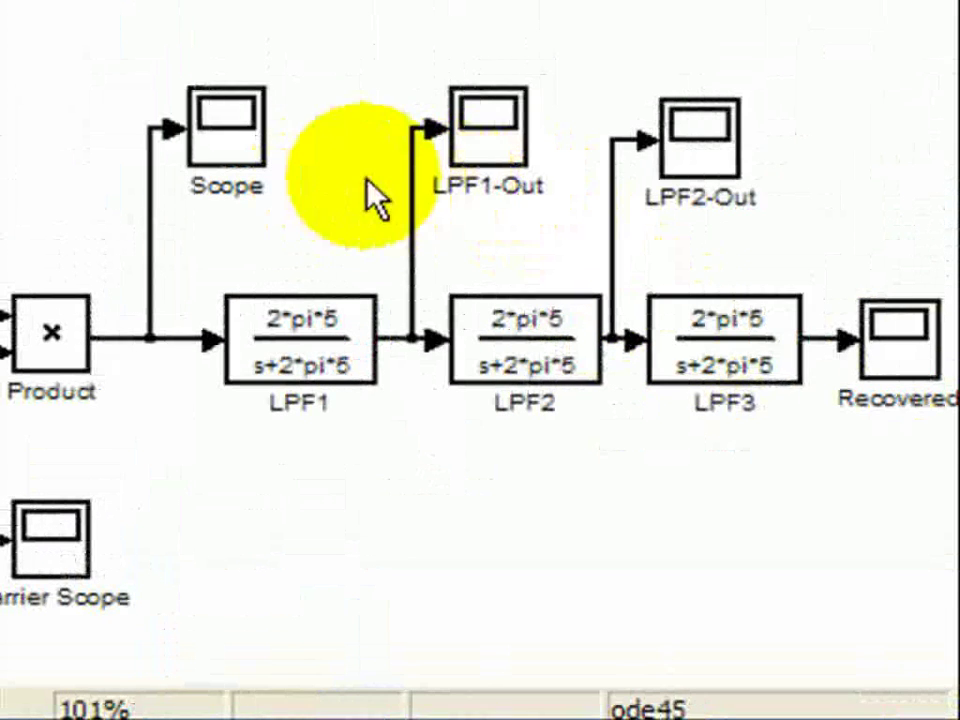
- Open the LPF1-Out, LPF2-Out and Recovered scope plots of the sine envelope
double_click(476, 152)
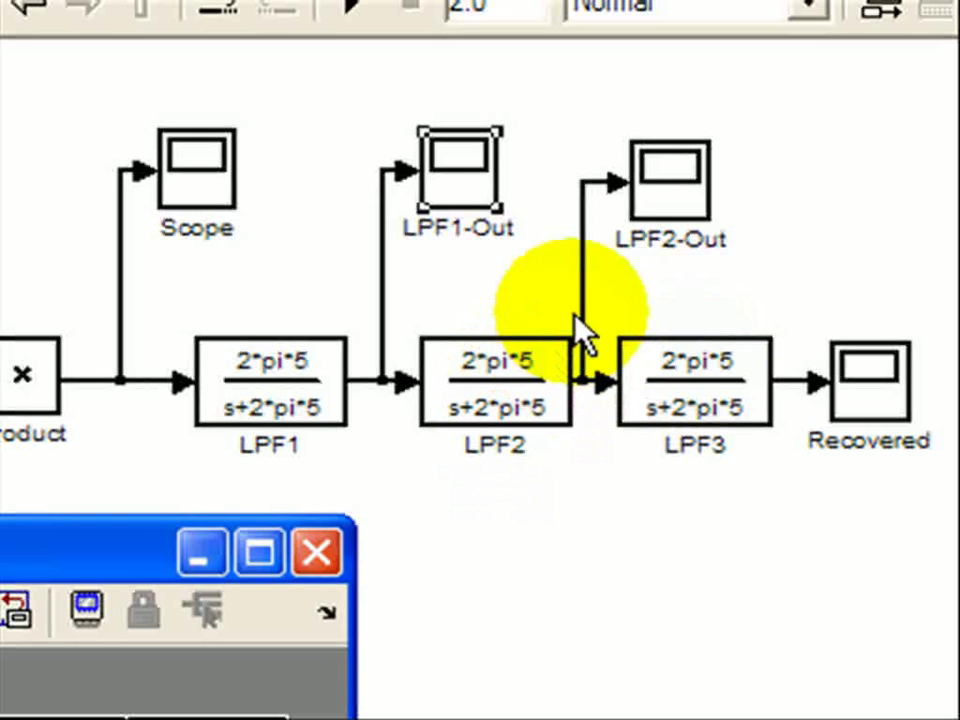
double_click(668, 198)
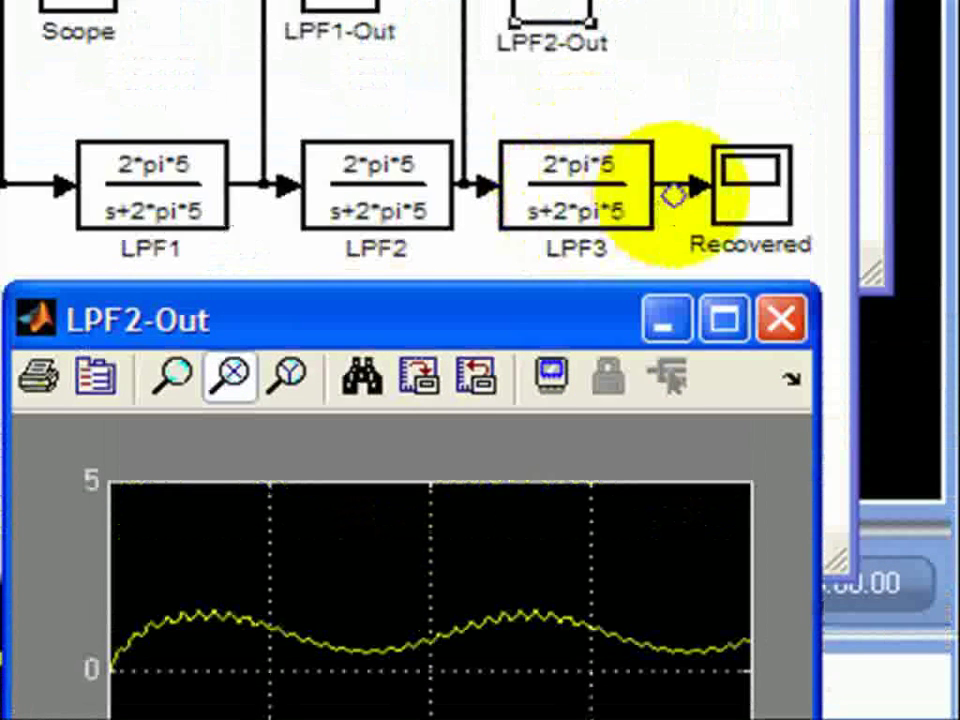
click(753, 67)
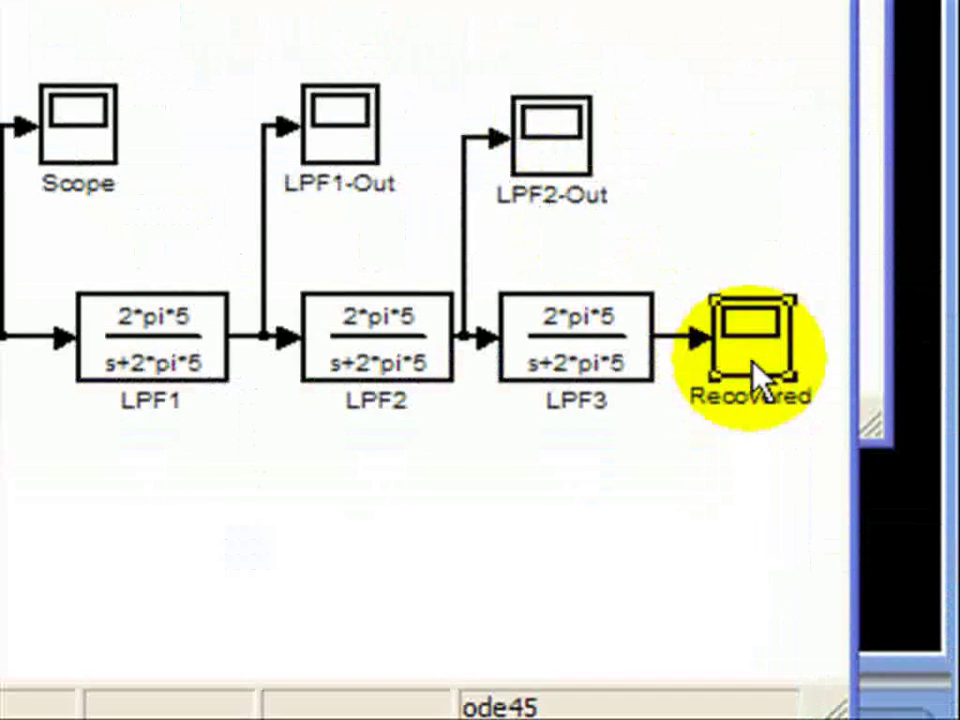
click(396, 407)
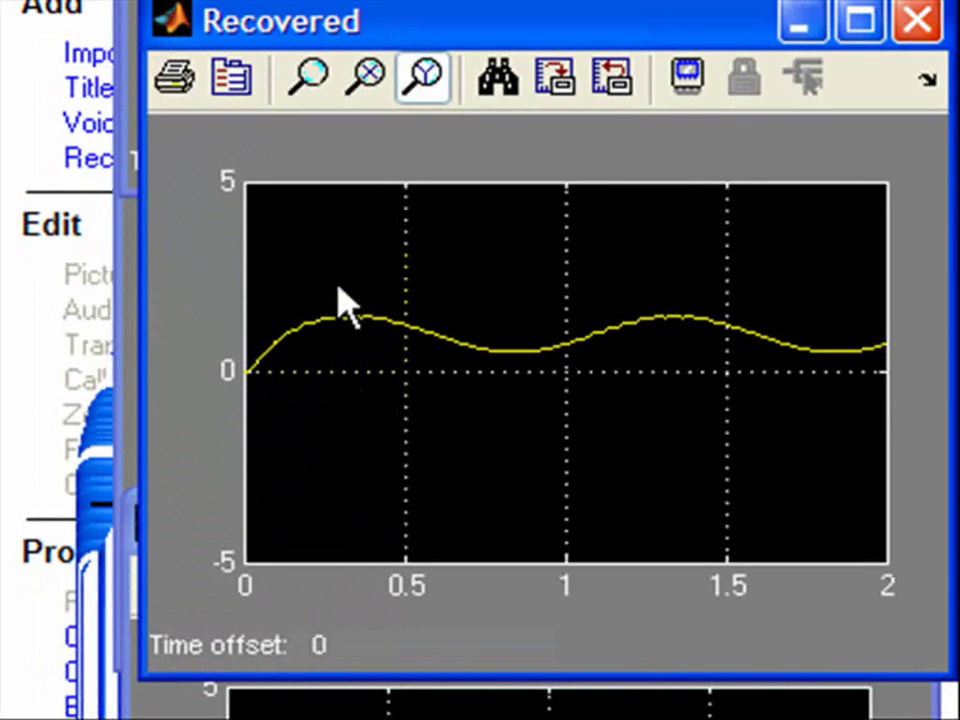
click(343, 162)
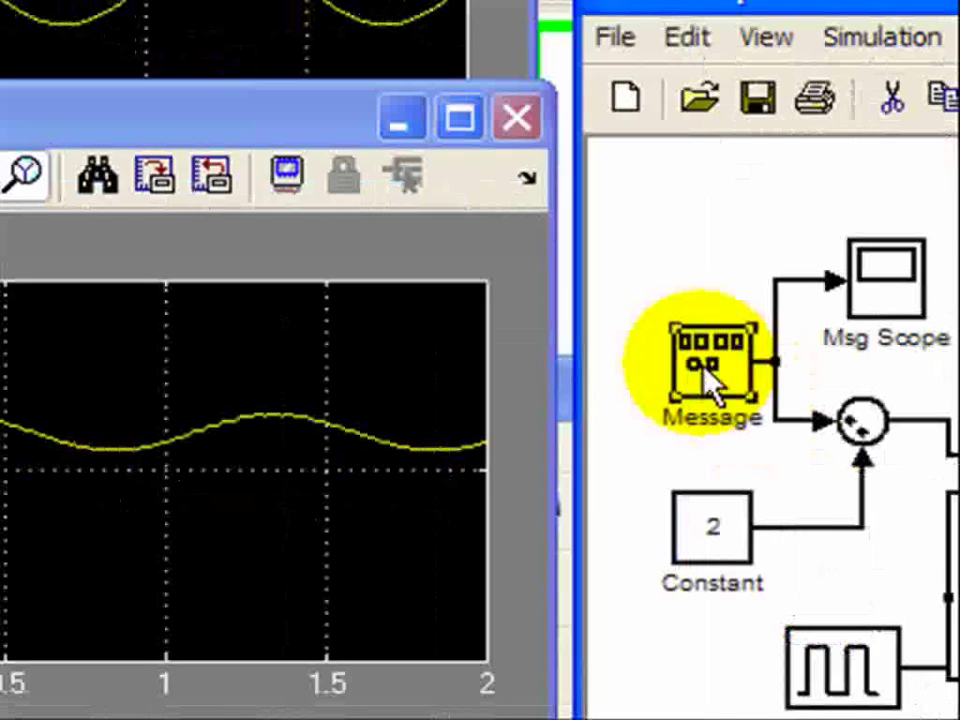
- Switch the Message Wave form back to square and rerun, giving pulses between 1 and 3
double_click(825, 410)
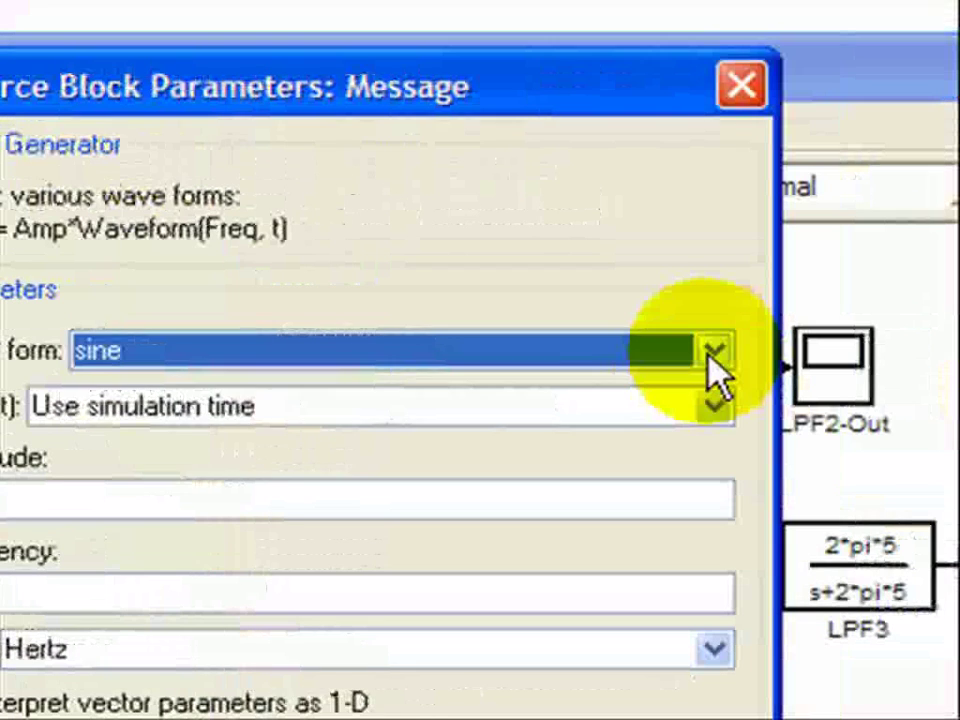
click(710, 354)
click(603, 430)
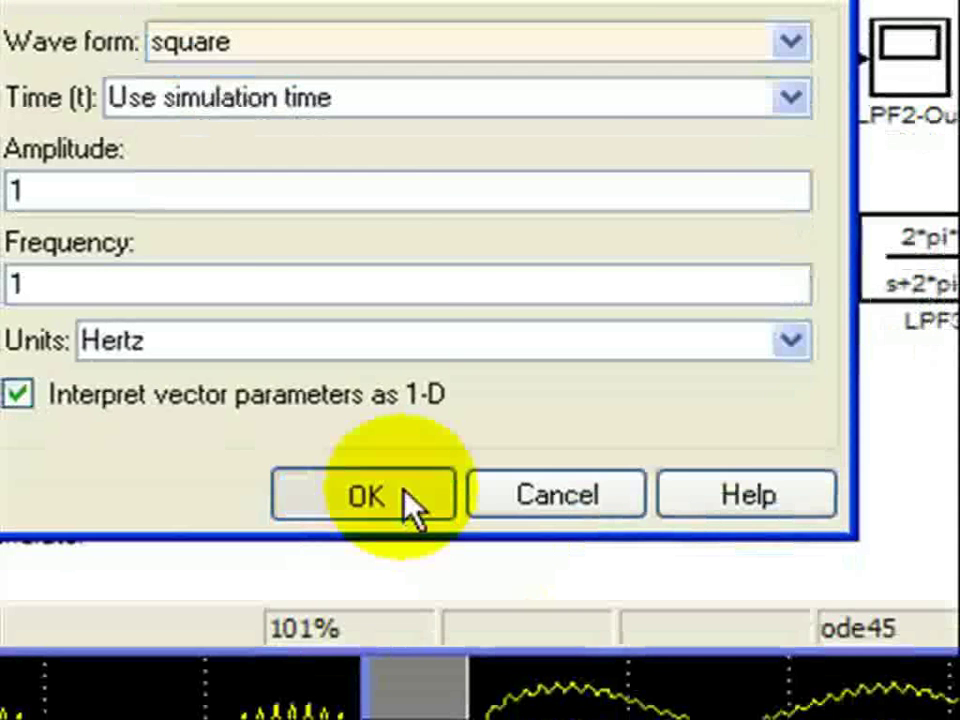
click(410, 500)
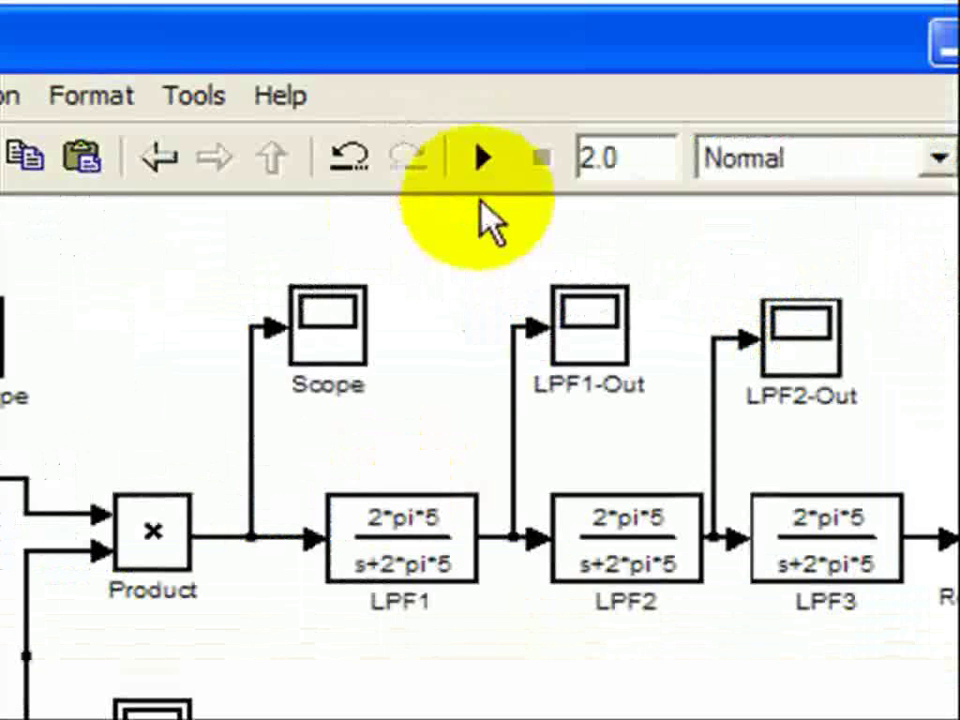
click(484, 172)
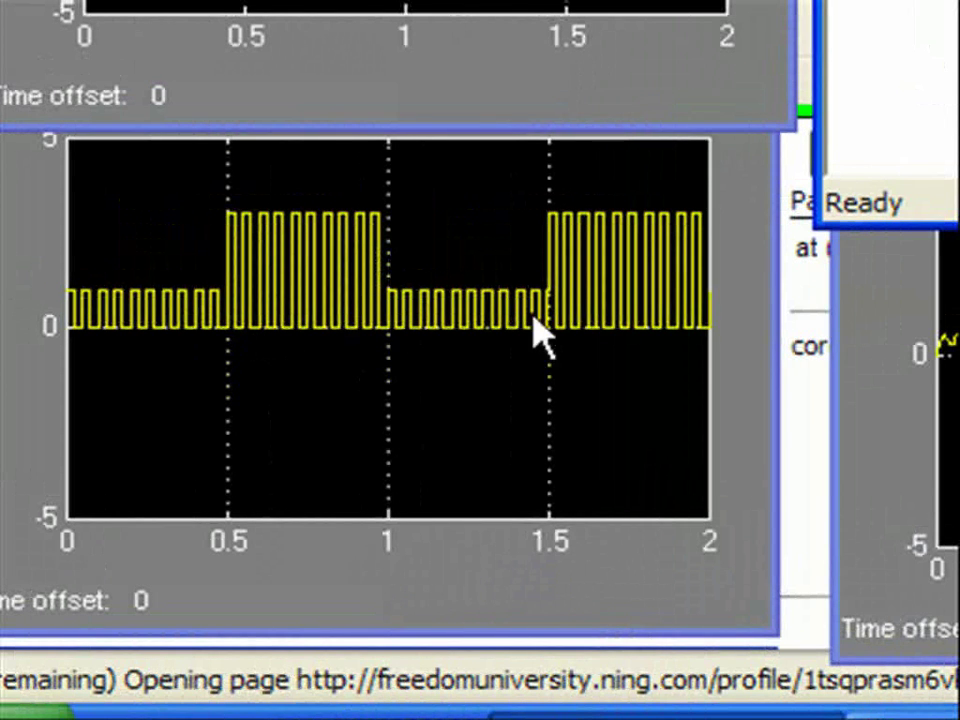
- Autoscale the Recovered plot to about 0.5–1.5 and save those axes settings
click(830, 350)
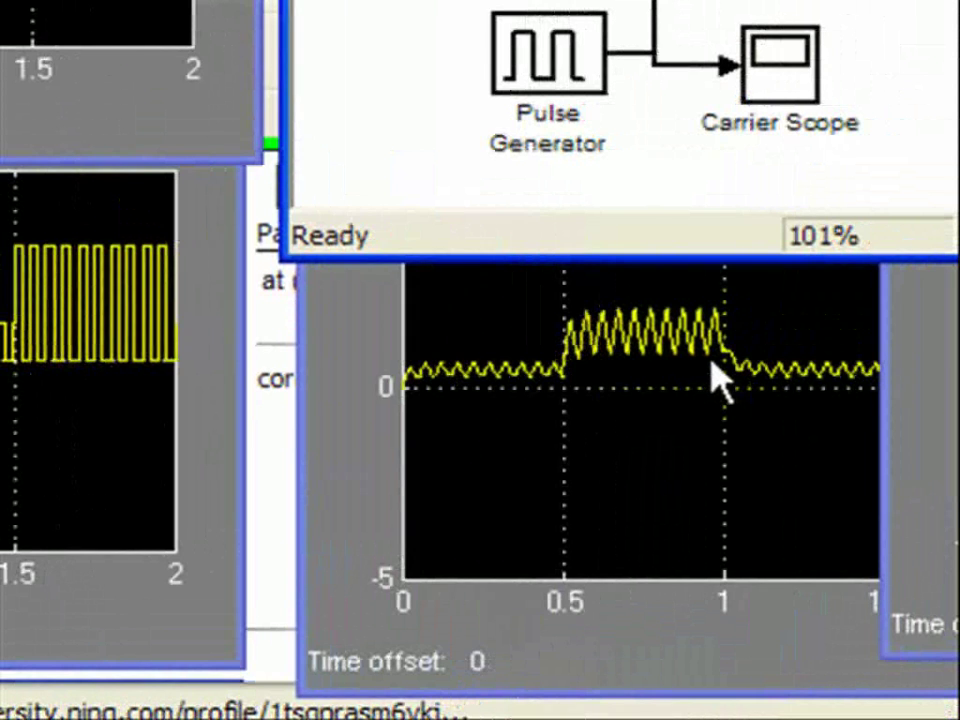
click(887, 331)
click(893, 352)
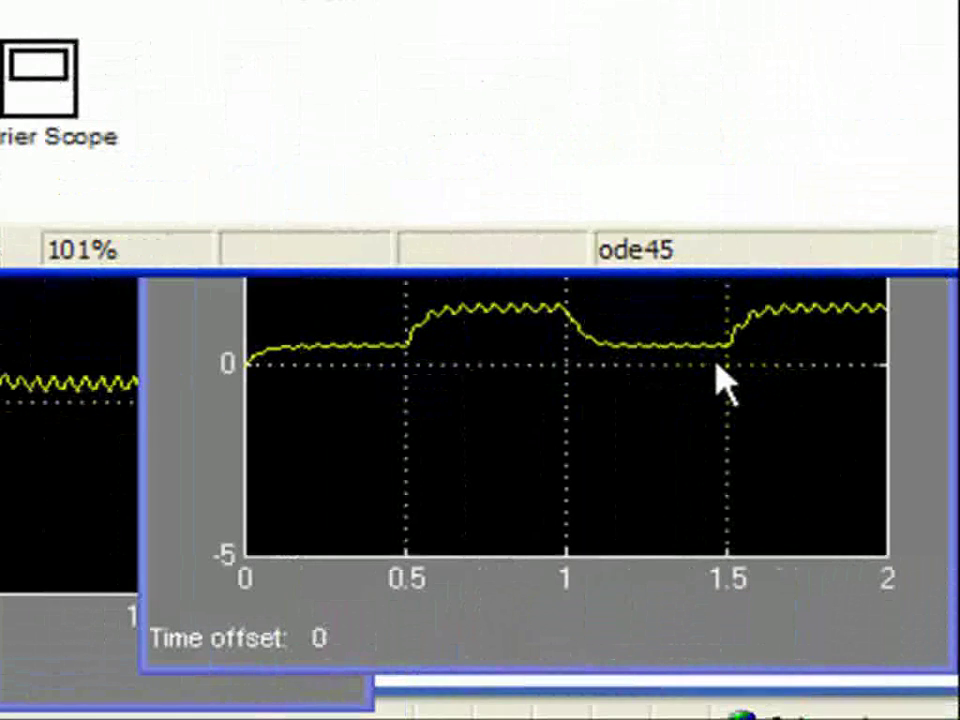
click(852, 83)
click(755, 380)
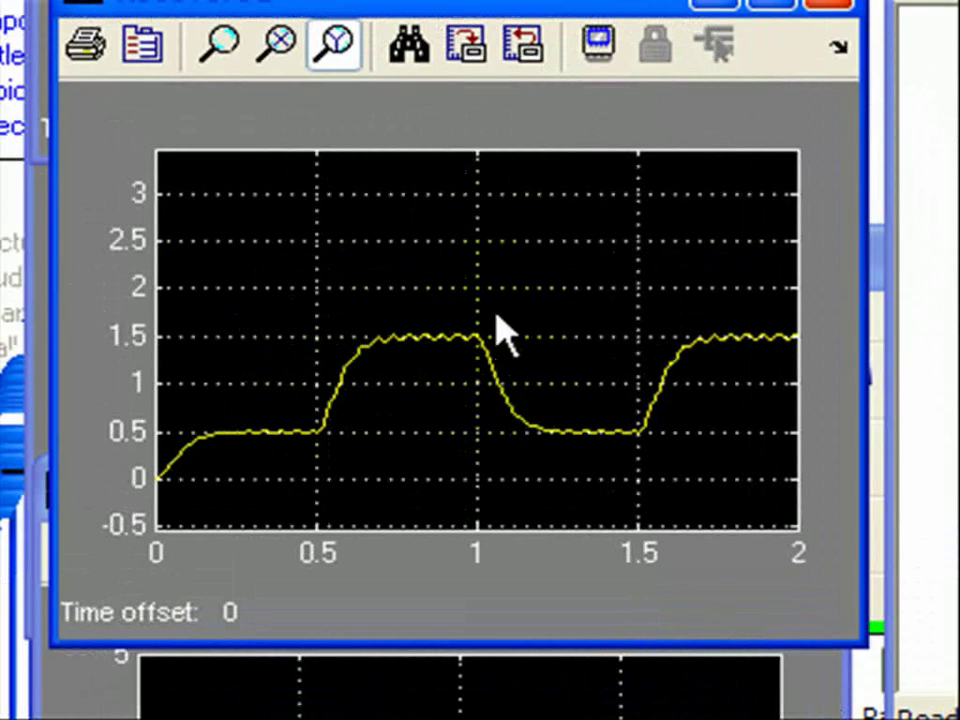
click(513, 154)
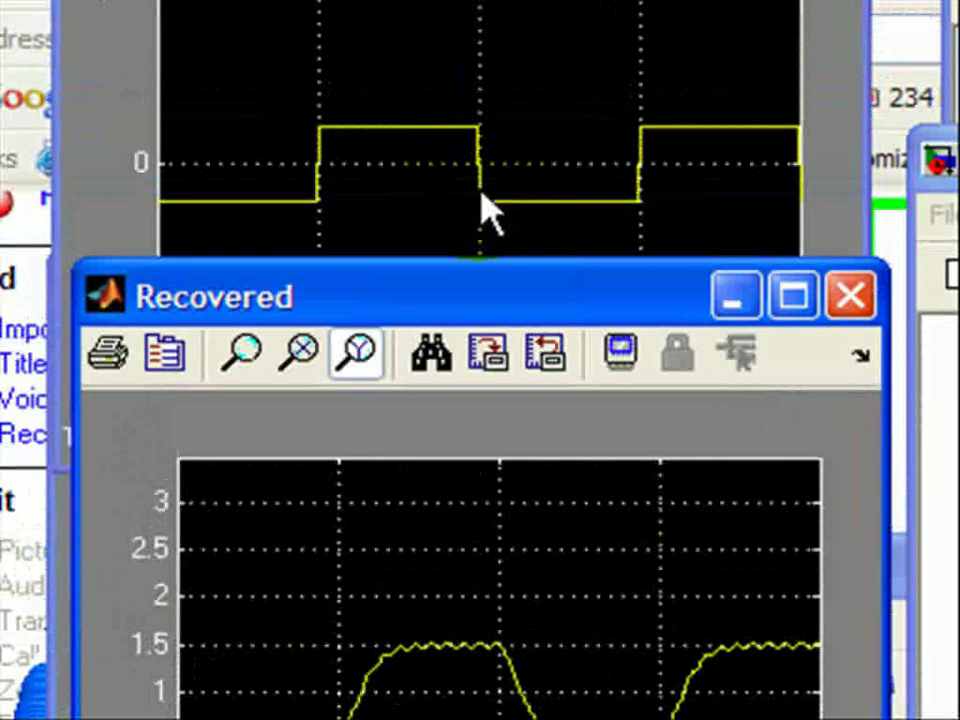
click(478, 355)
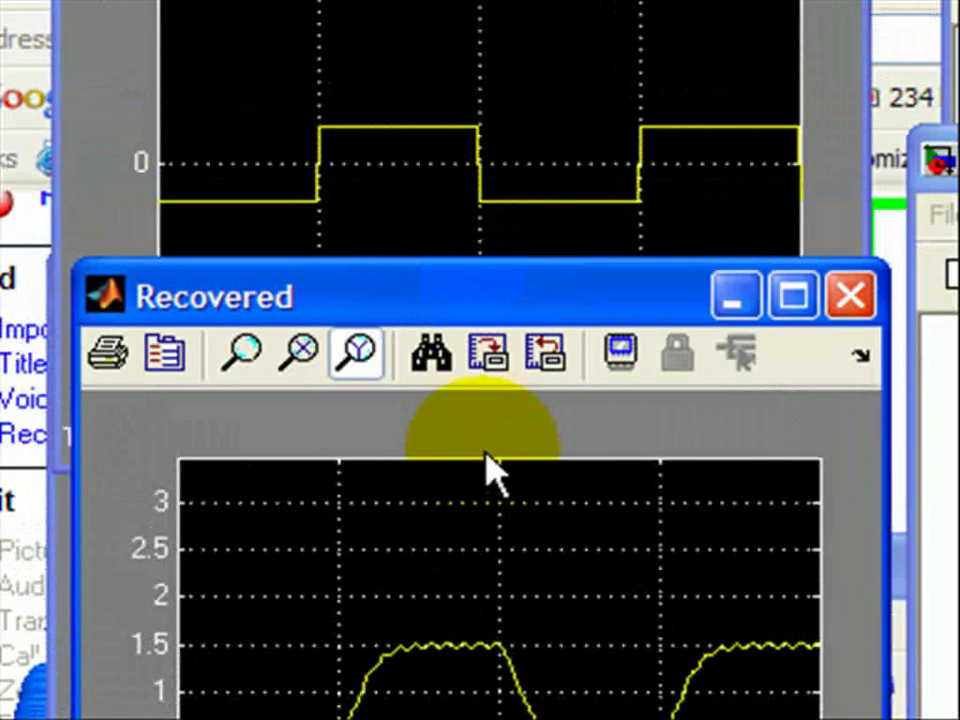